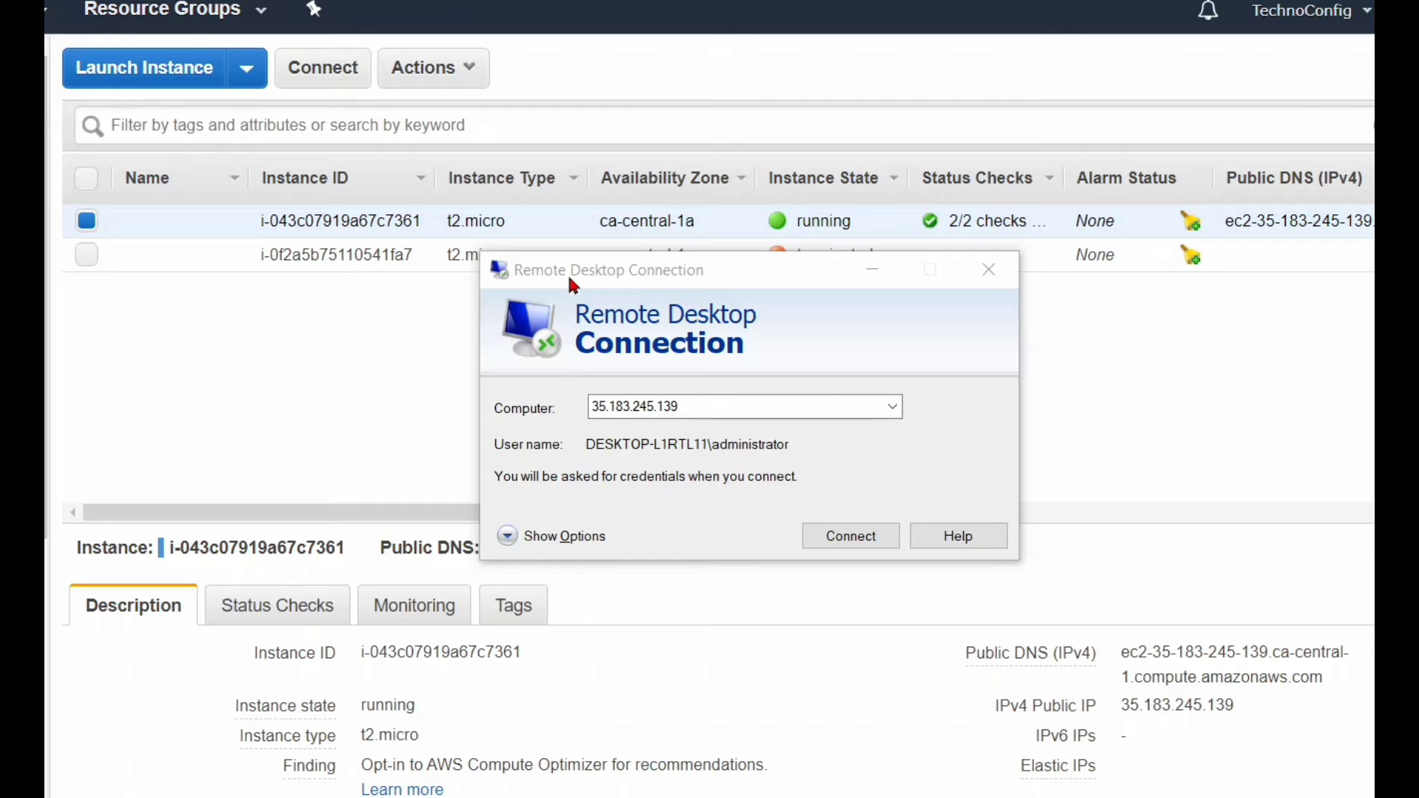
pyautogui.click(656, 263)
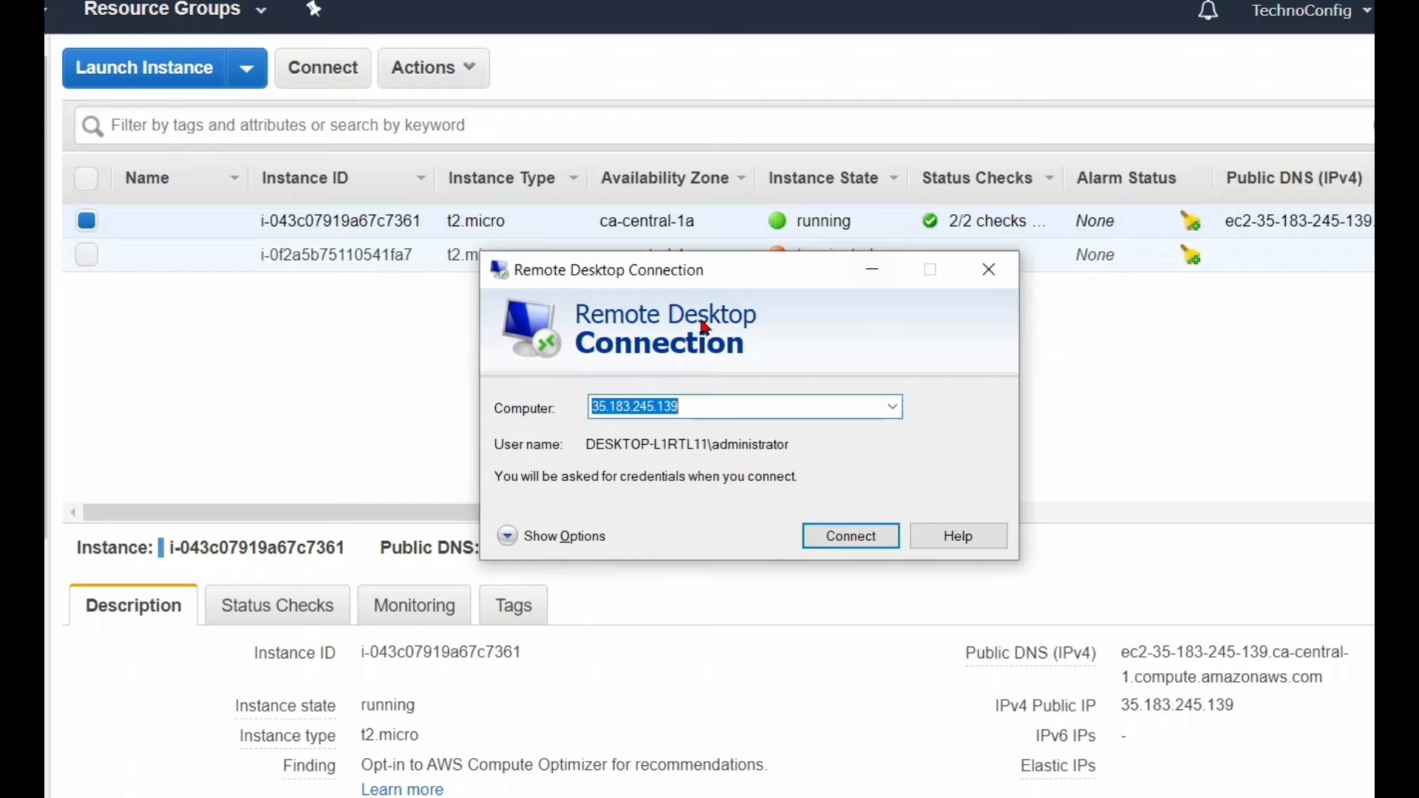
pyautogui.click(663, 406)
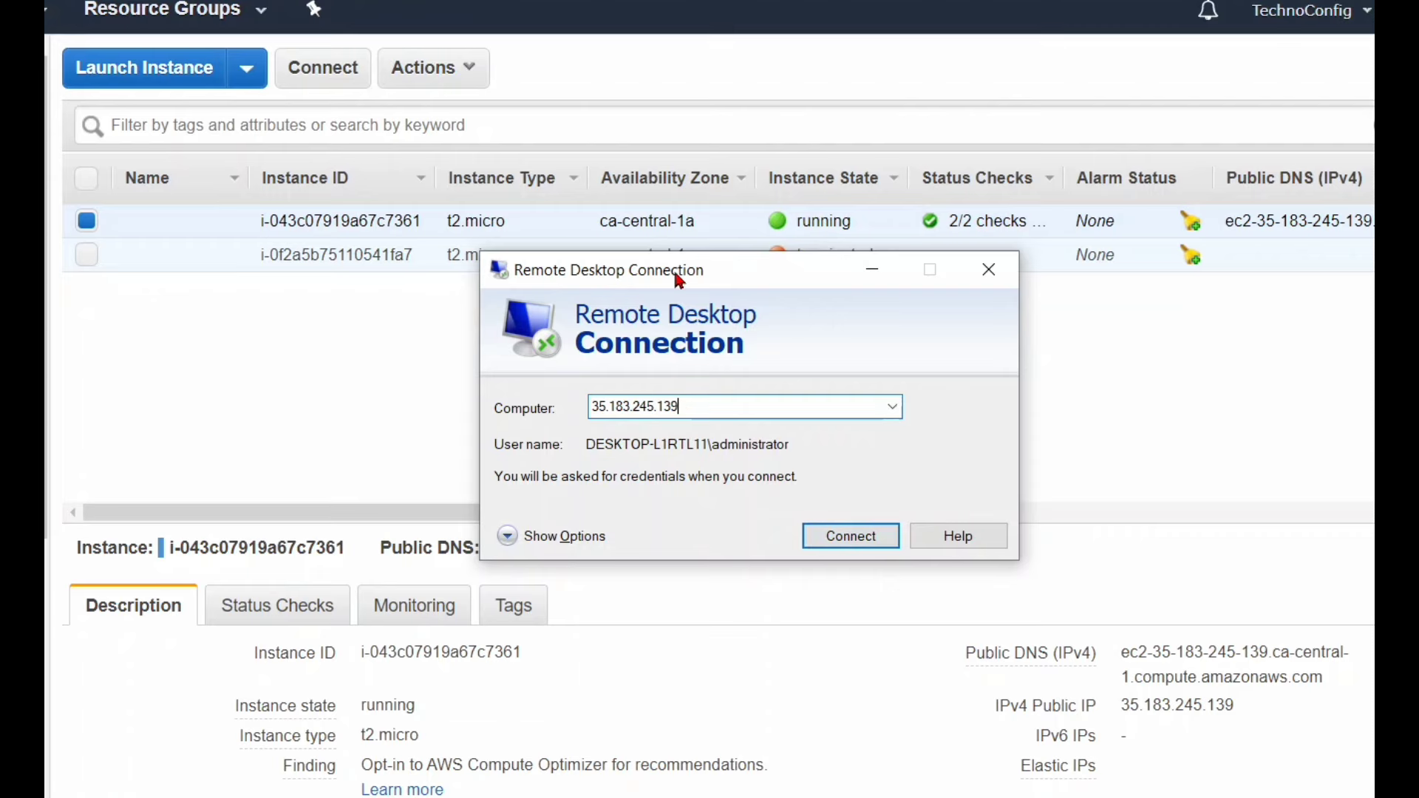
pyautogui.moveTo(672, 268); pyautogui.dragTo(671, 239)
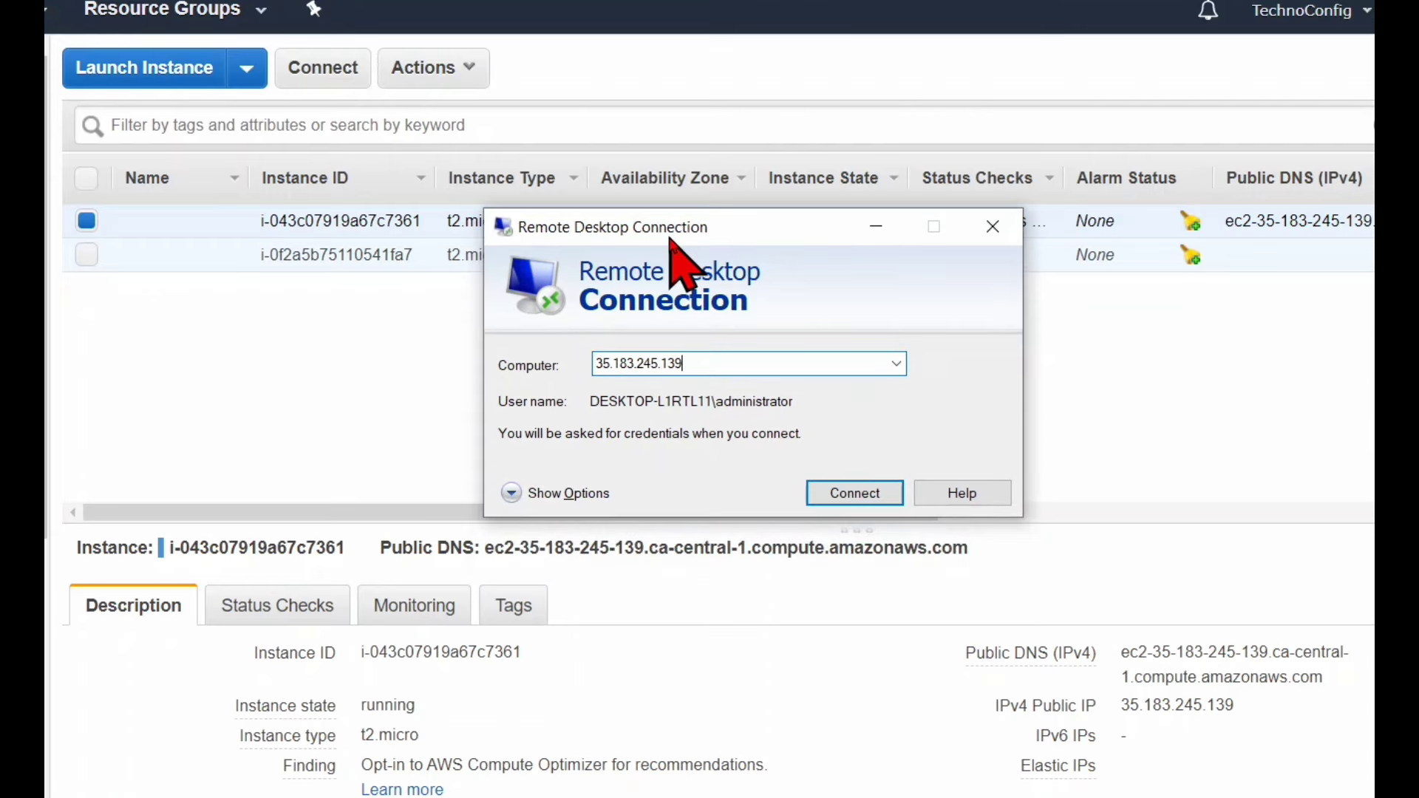
# Expand the connection options and open the local devices list under Local Resources
pyautogui.click(561, 493)
pyautogui.moveTo(637, 232); pyautogui.dragTo(617, 183)
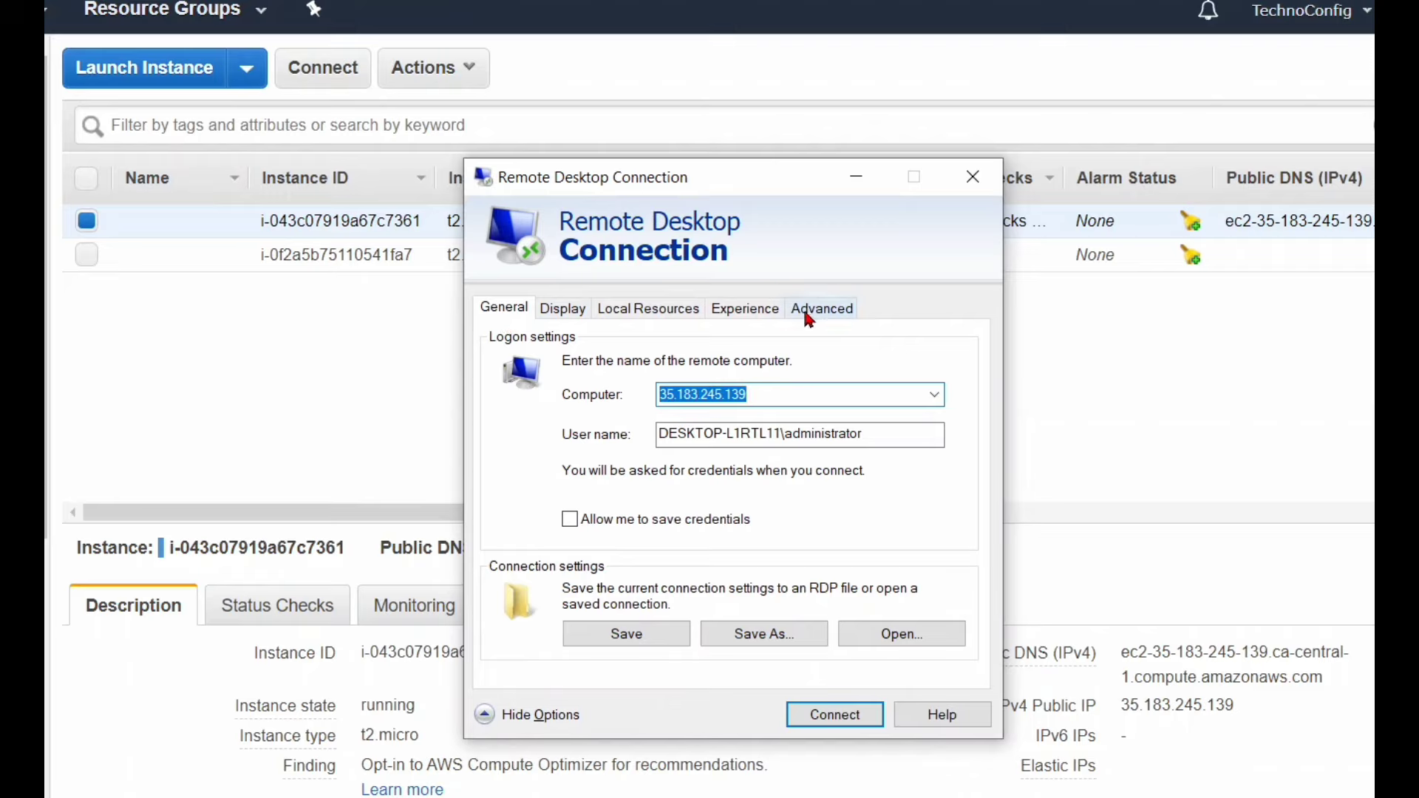
pyautogui.click(642, 315)
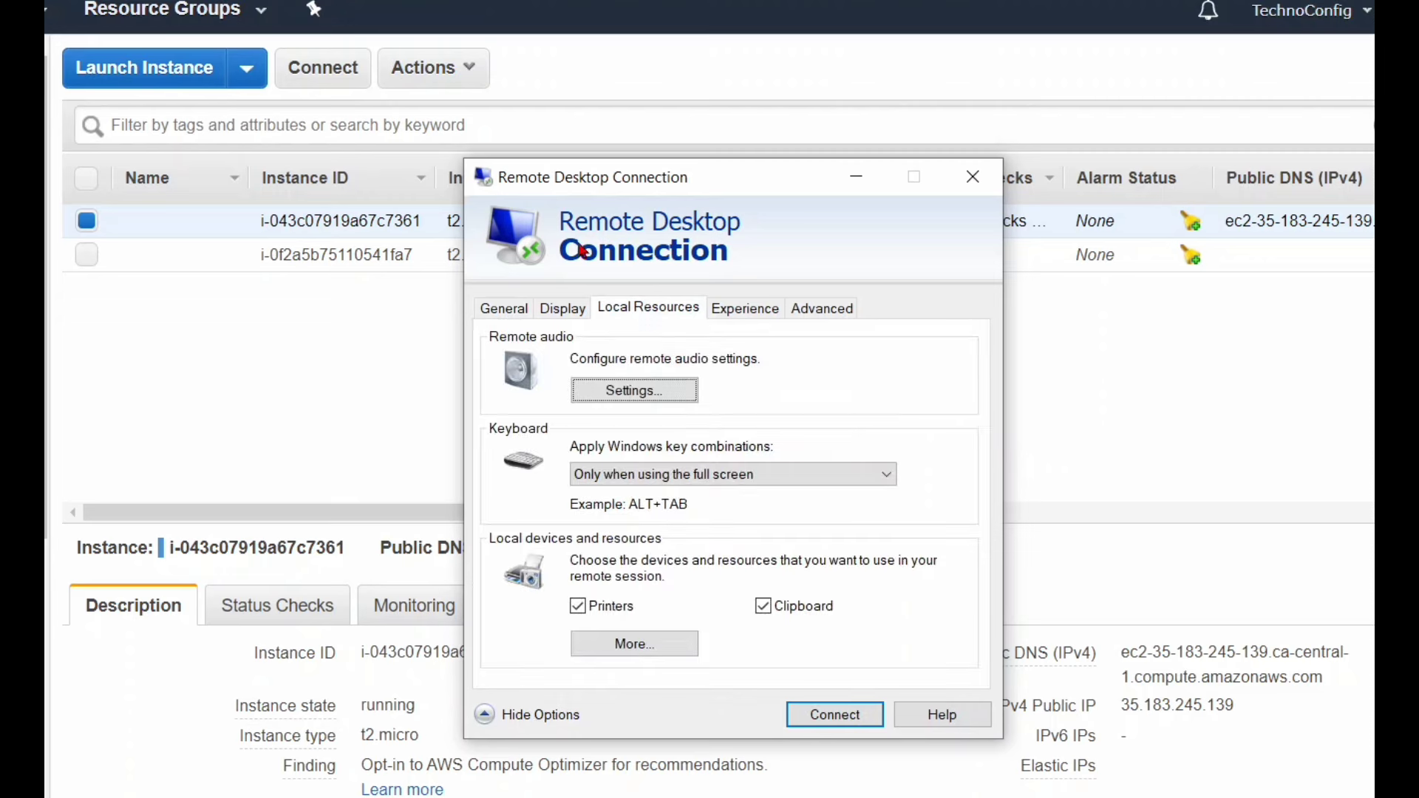
pyautogui.click(635, 643)
# Select the Technoconfig (E:) drive for sharing with the remote session and confirm
pyautogui.click(558, 574)
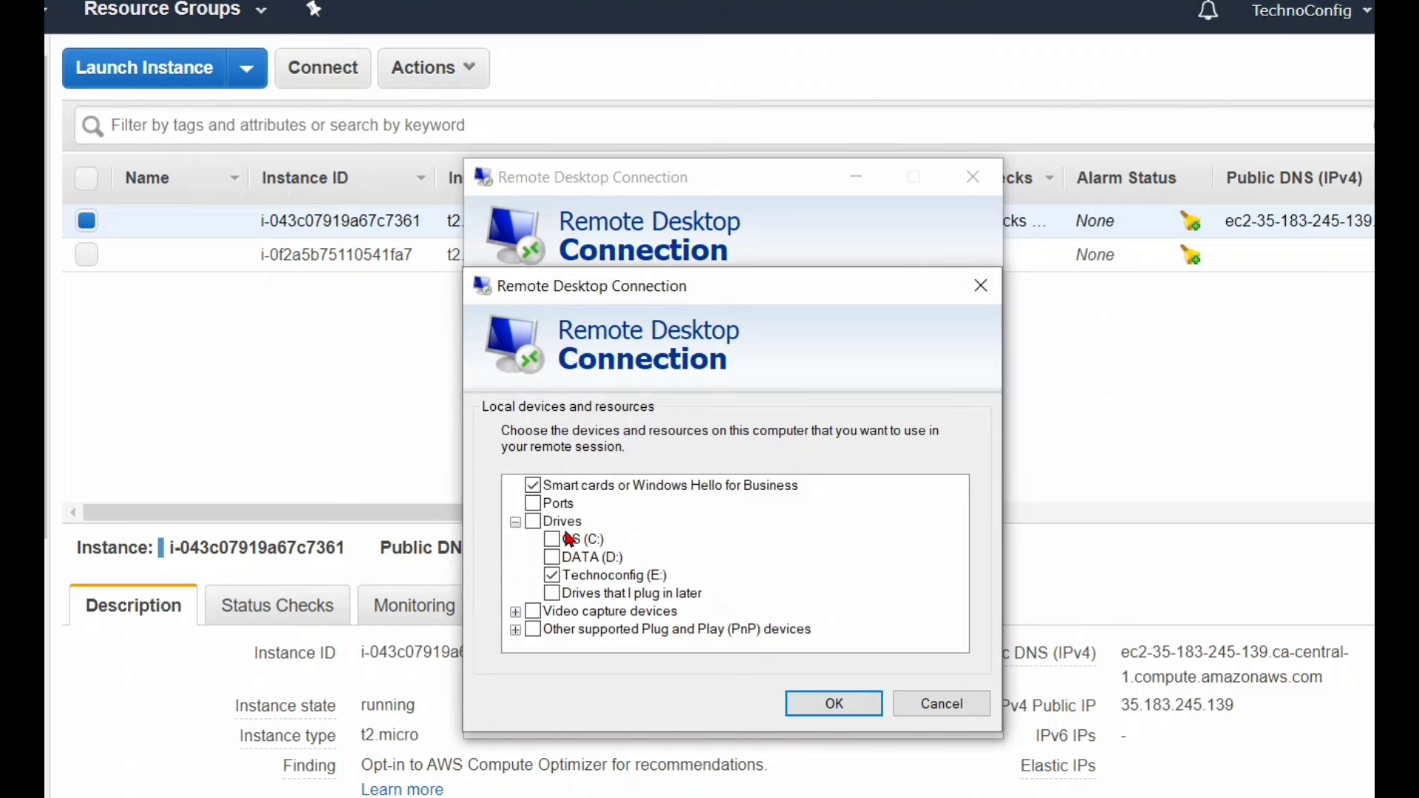
pyautogui.click(551, 580)
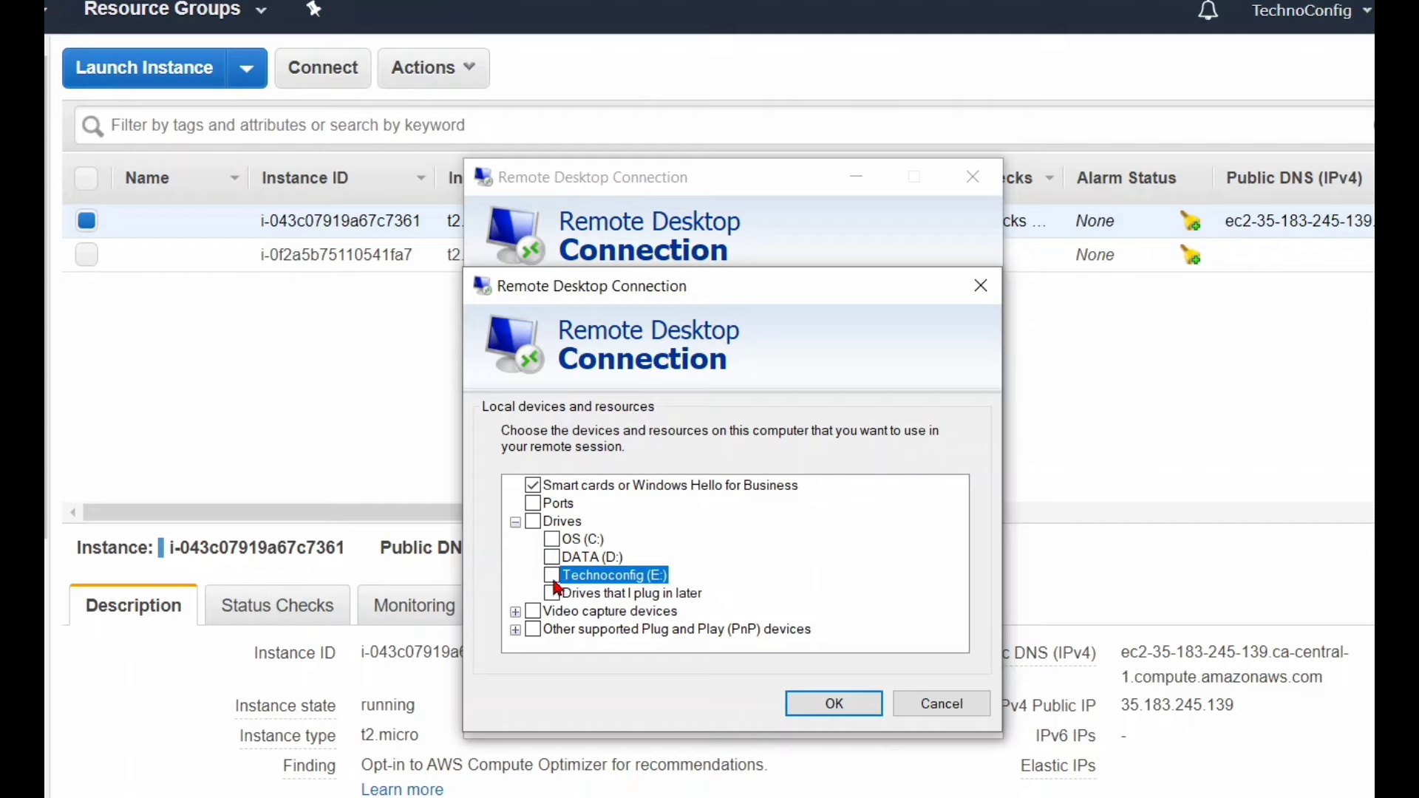
pyautogui.click(558, 580)
pyautogui.click(817, 711)
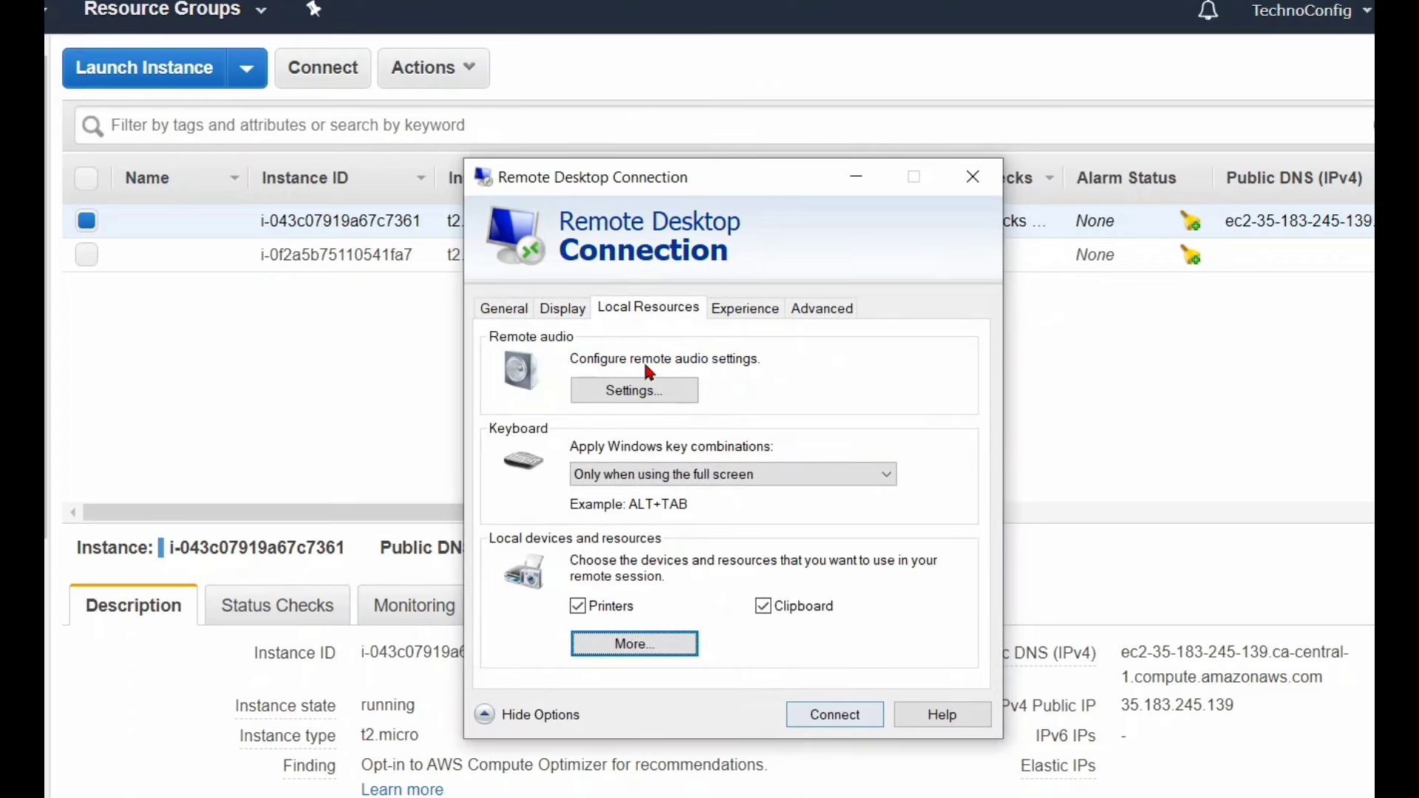
# Connect to 35.183.245.139, paste the account password, and accept the certificate warning
pyautogui.click(848, 727)
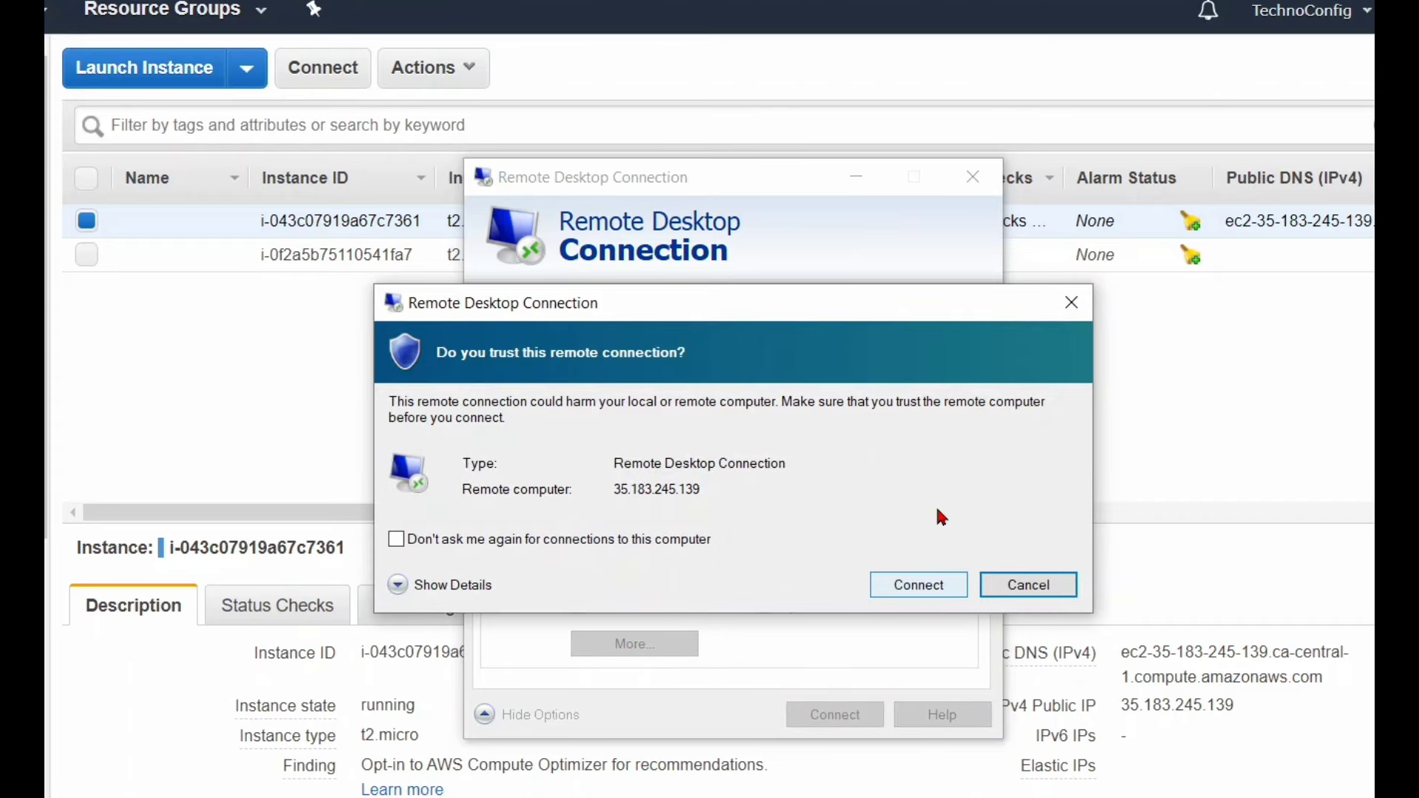
pyautogui.click(913, 582)
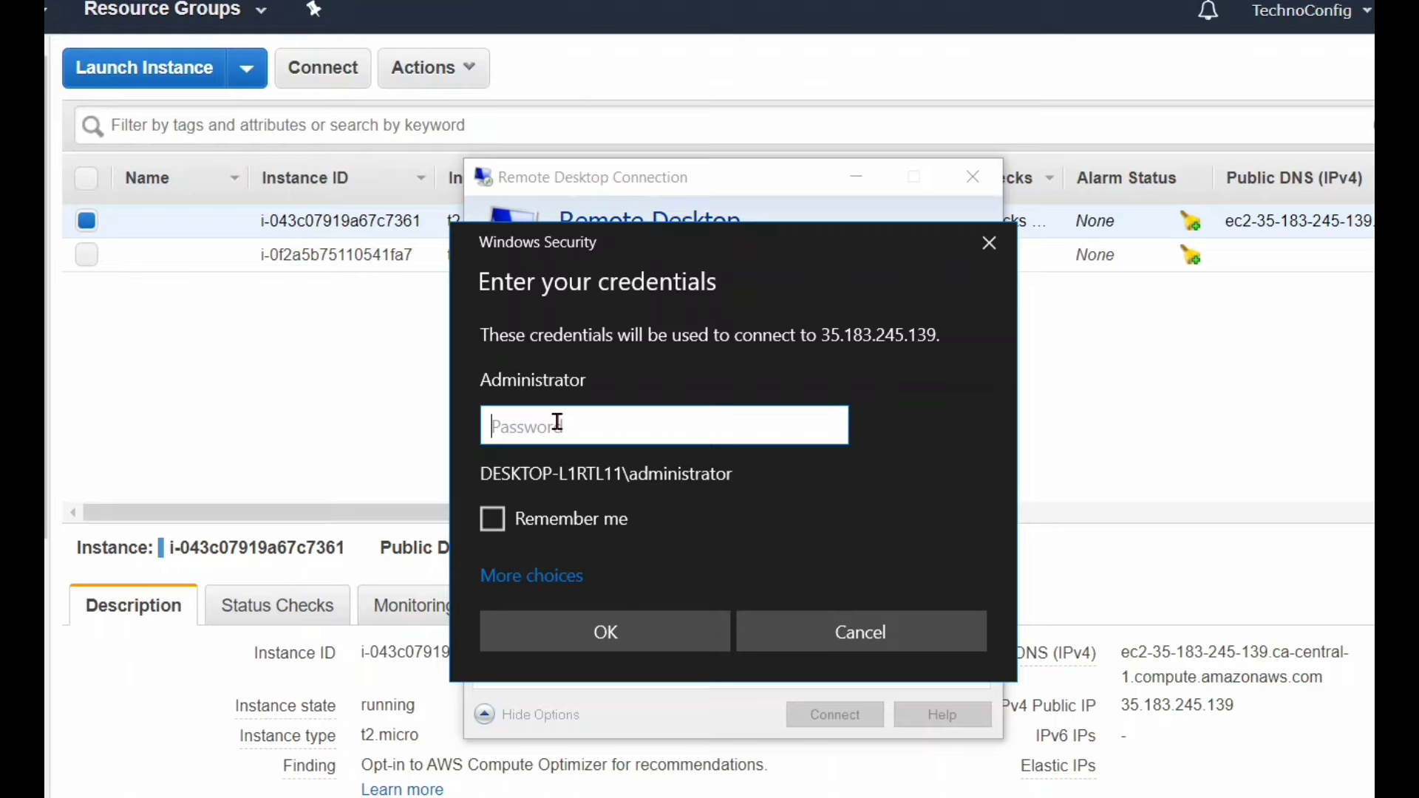
pyautogui.rightClick(558, 423)
pyautogui.click(620, 445)
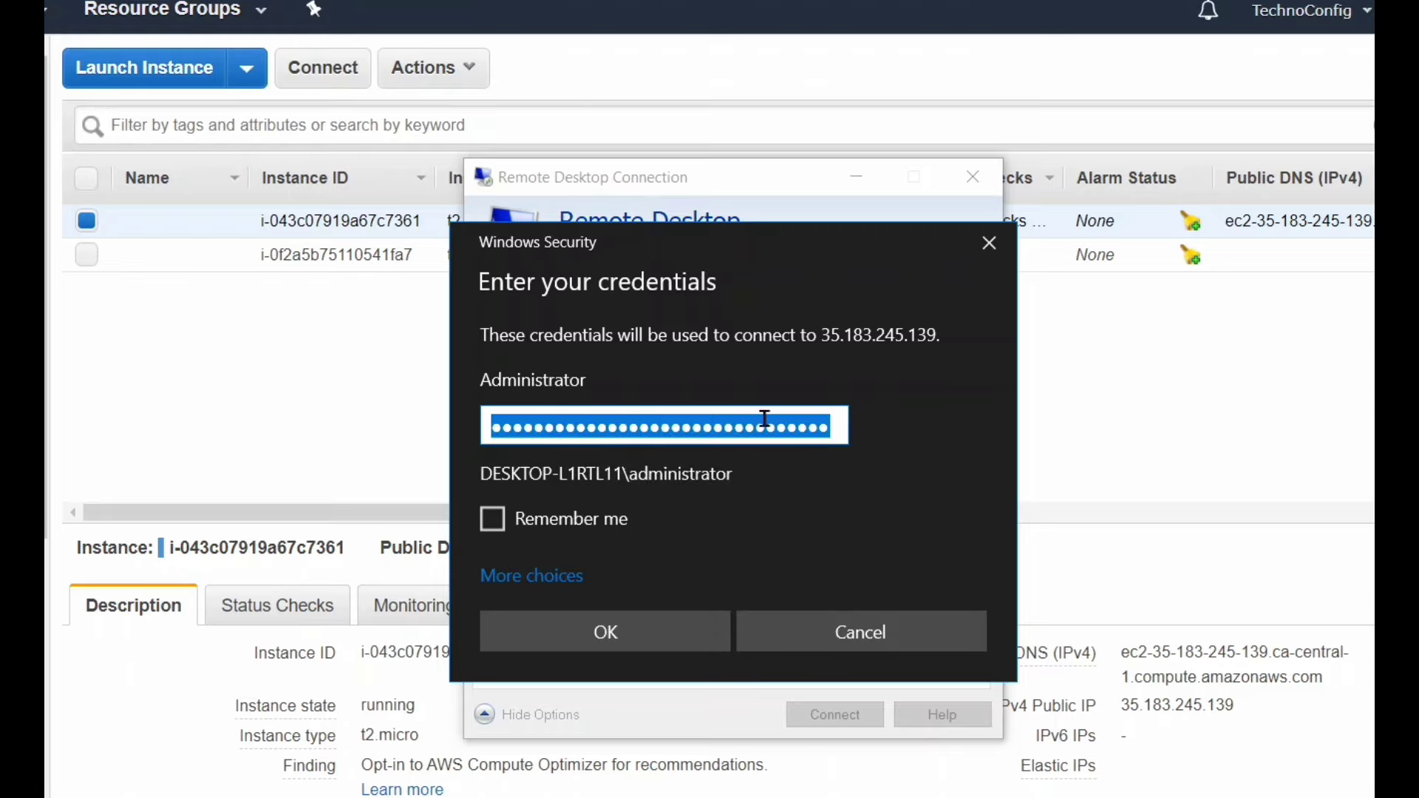
pyautogui.click(644, 650)
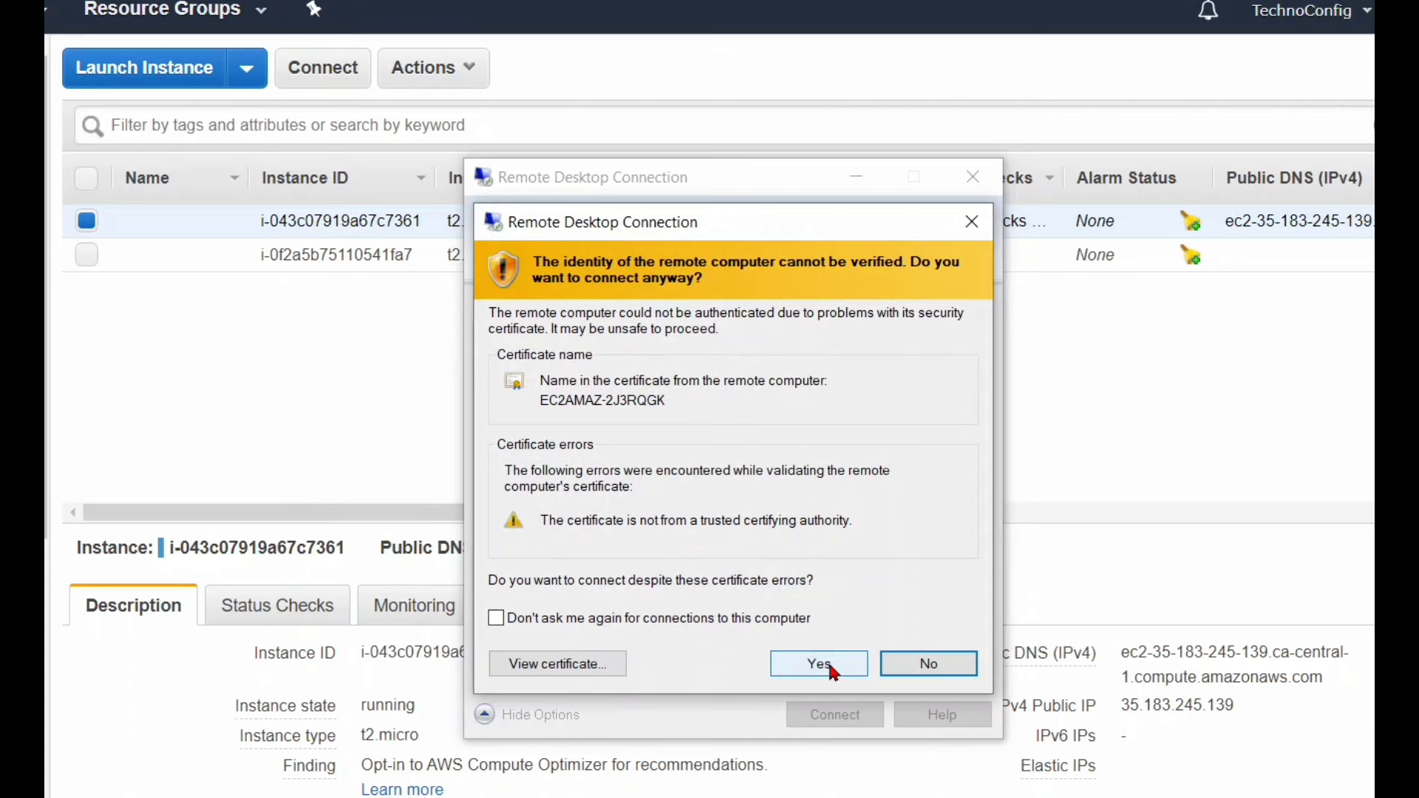
pyautogui.click(832, 669)
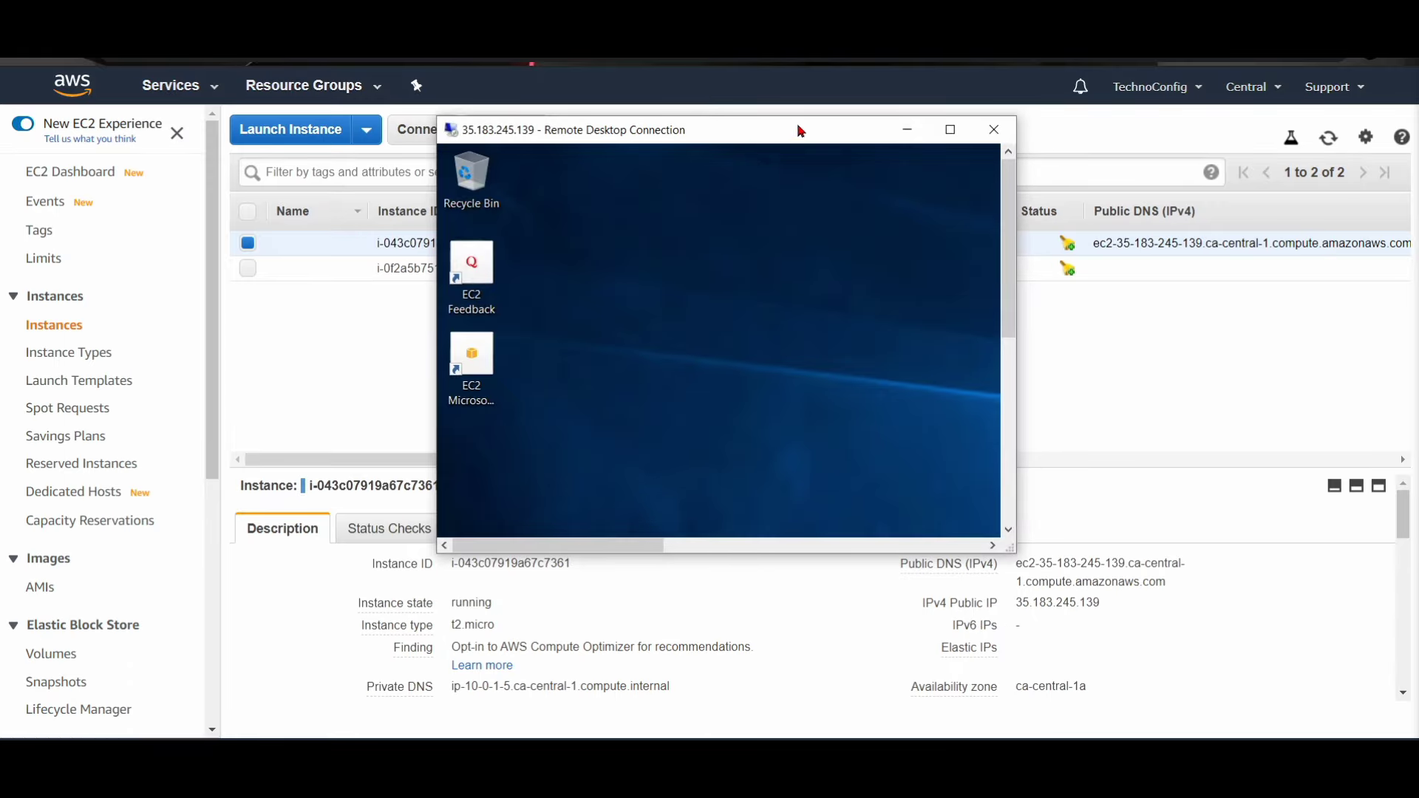
# Maximize the remote session and File Explorer, then show This PC with the redirected E drive
pyautogui.click(950, 129)
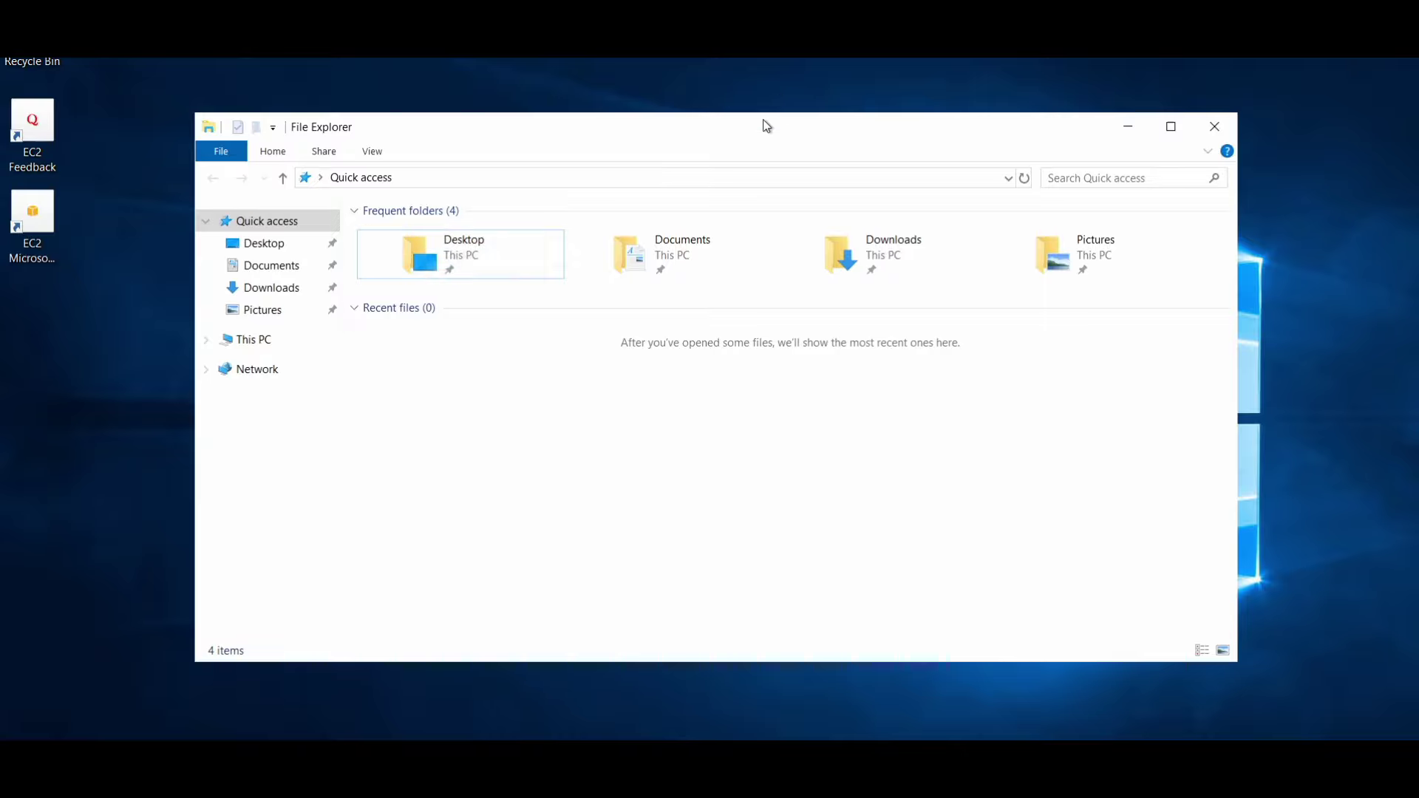
pyautogui.doubleClick(761, 130)
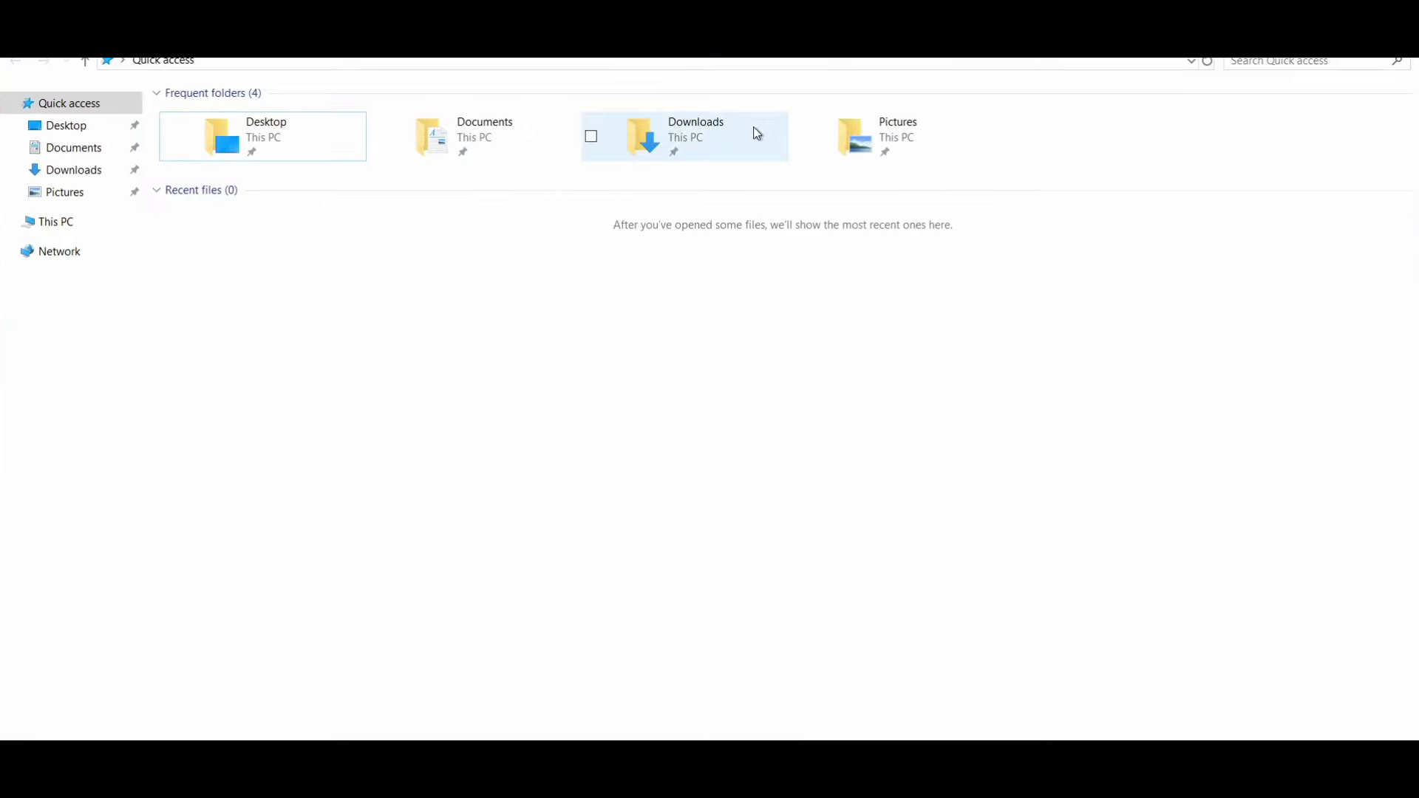
pyautogui.click(55, 229)
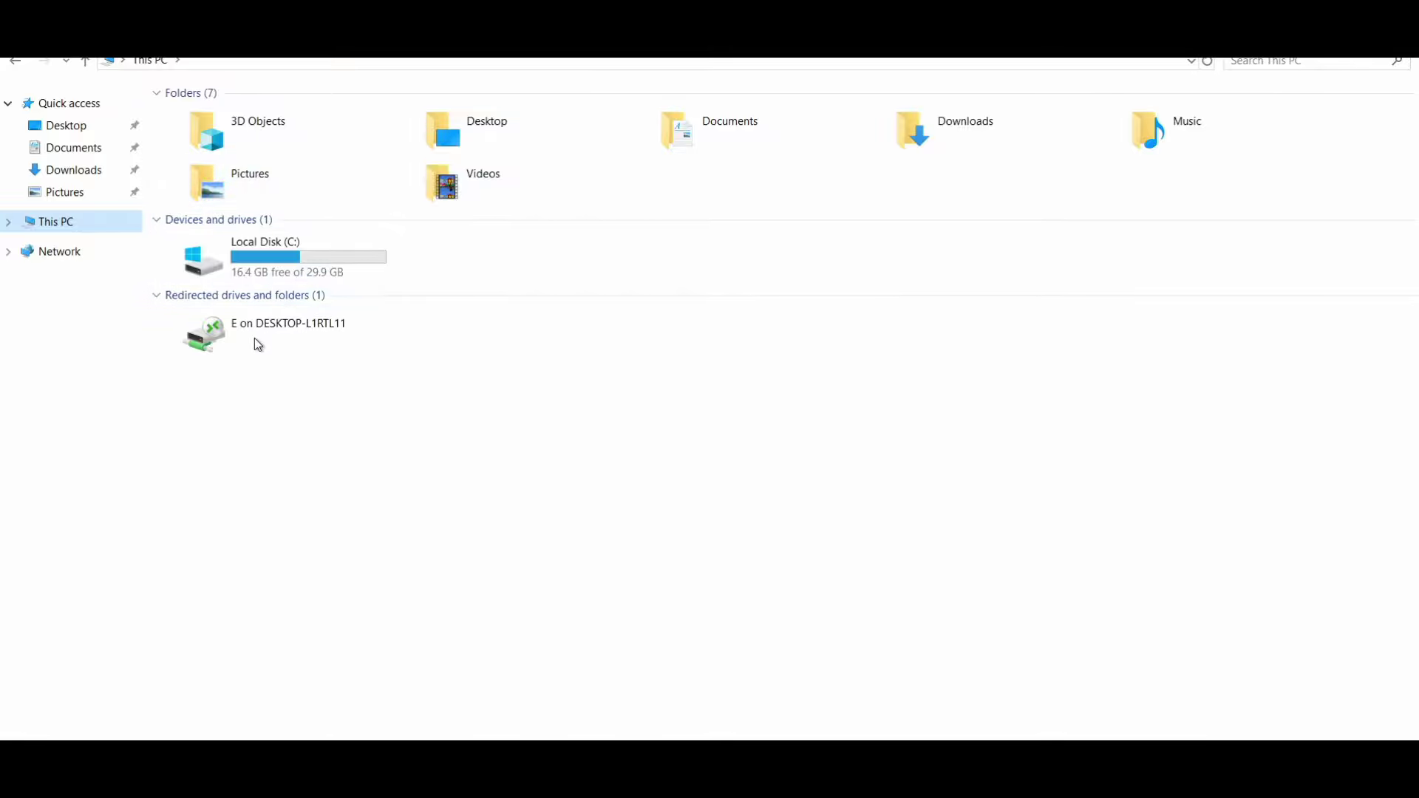
# Copy the Passwords file from E on DESKTOP-L1RTL11 and paste it onto the remote desktop
pyautogui.doubleClick(296, 340)
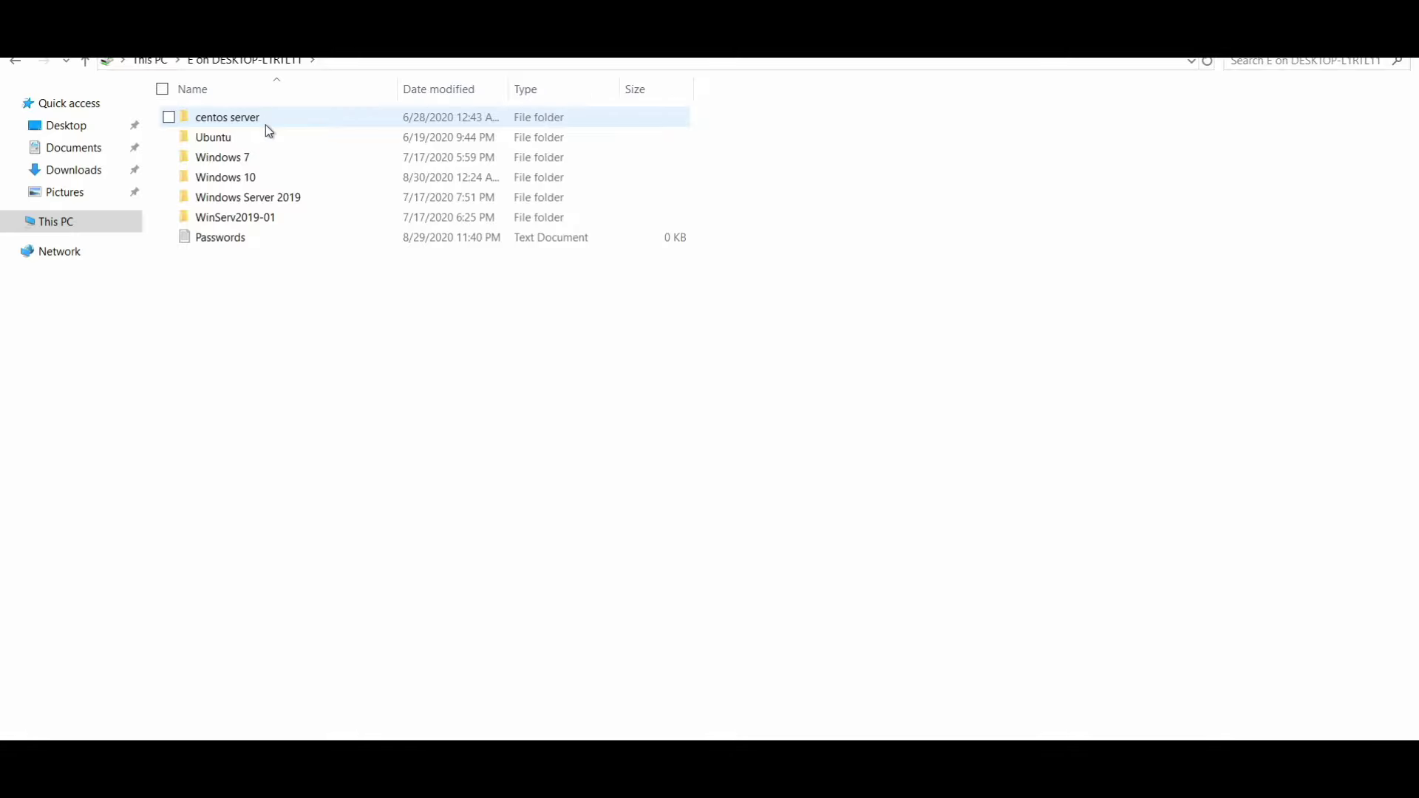
pyautogui.press('super+Down')
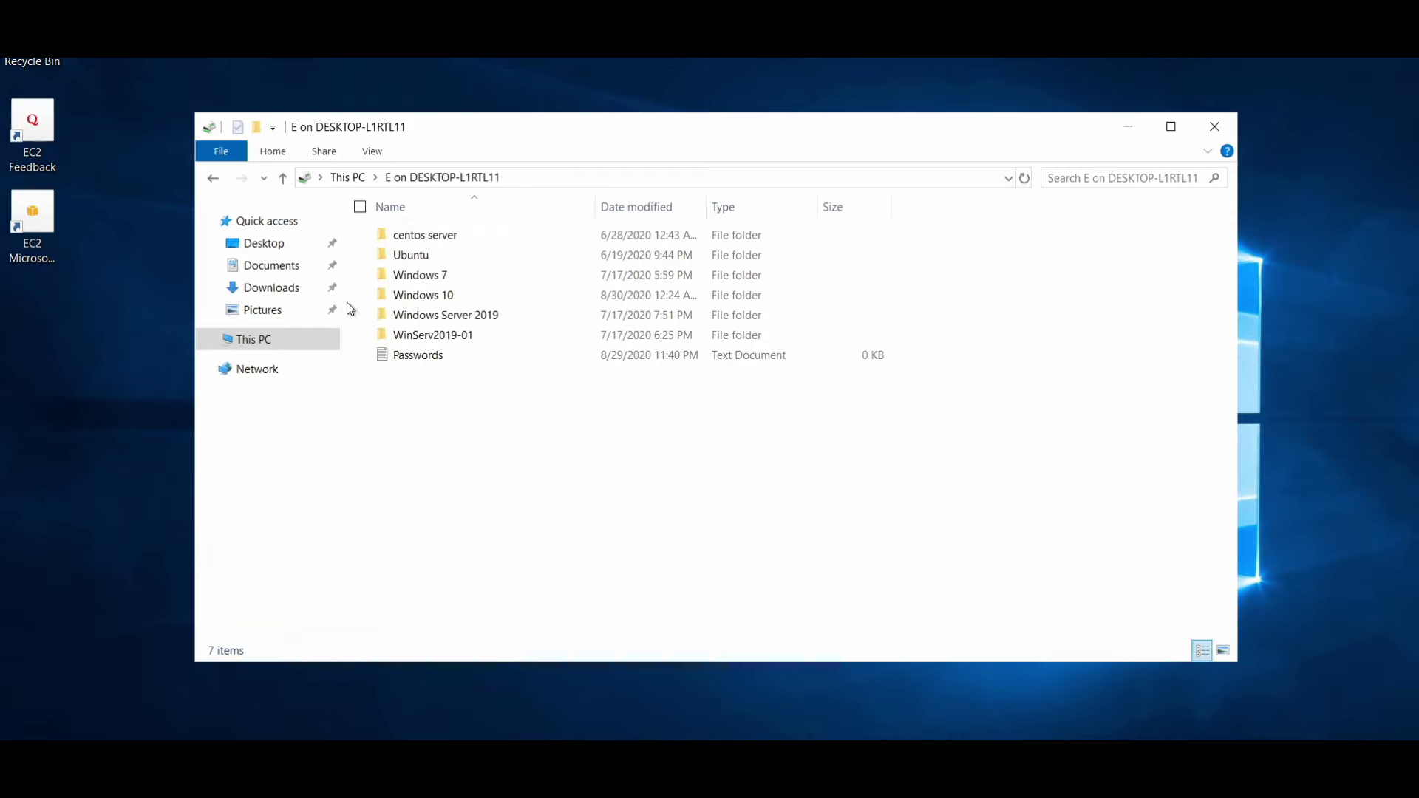
pyautogui.click(420, 362)
pyautogui.rightClick(420, 362)
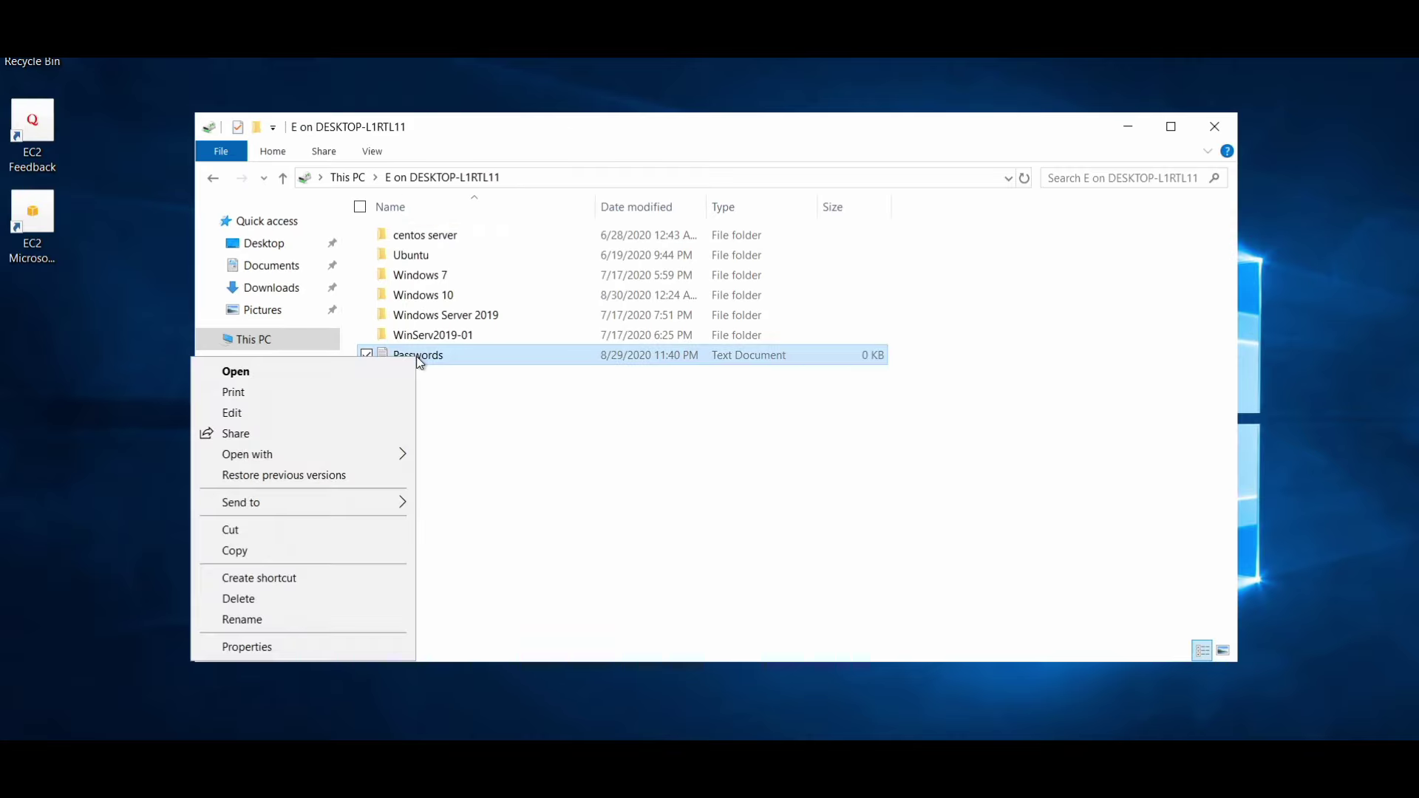
pyautogui.click(249, 548)
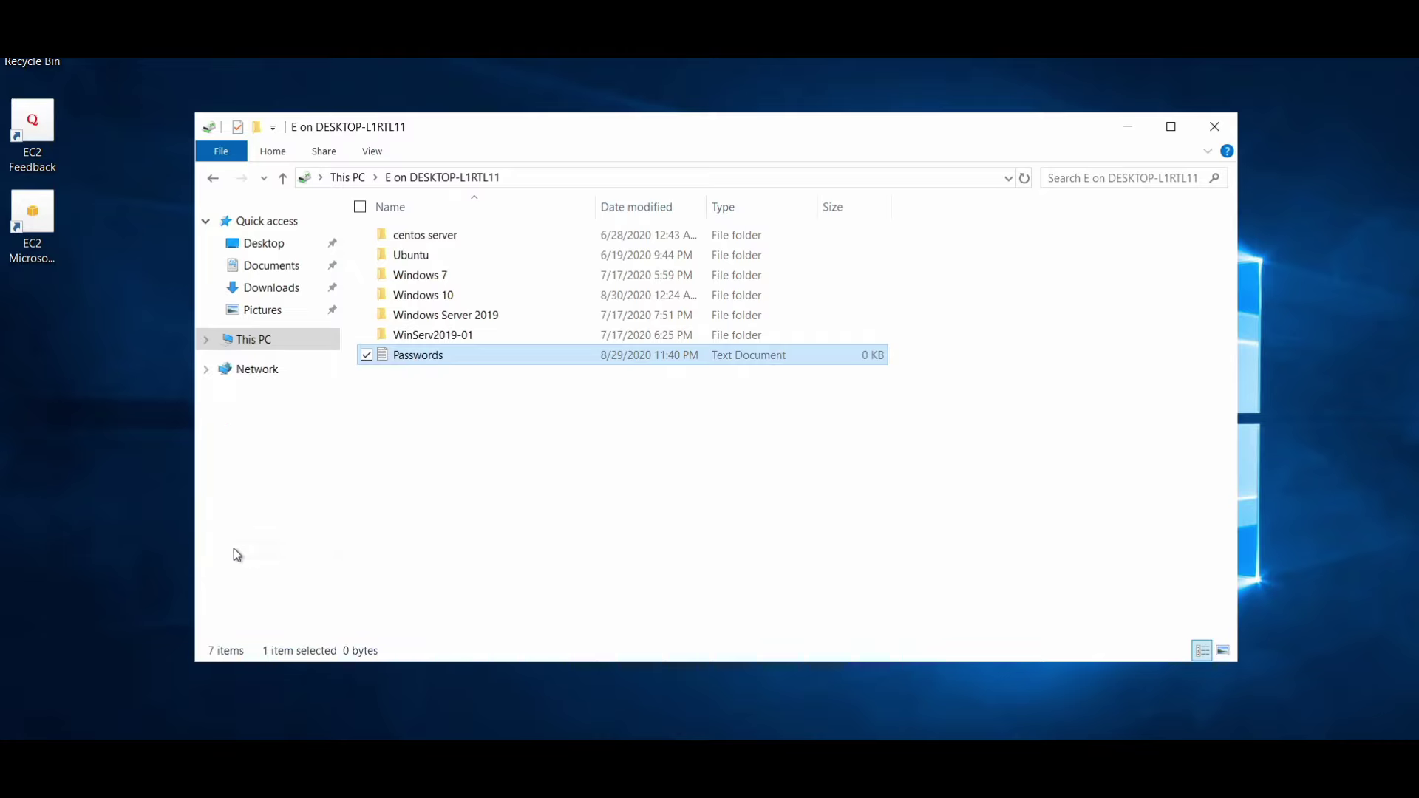
pyautogui.rightClick(98, 371)
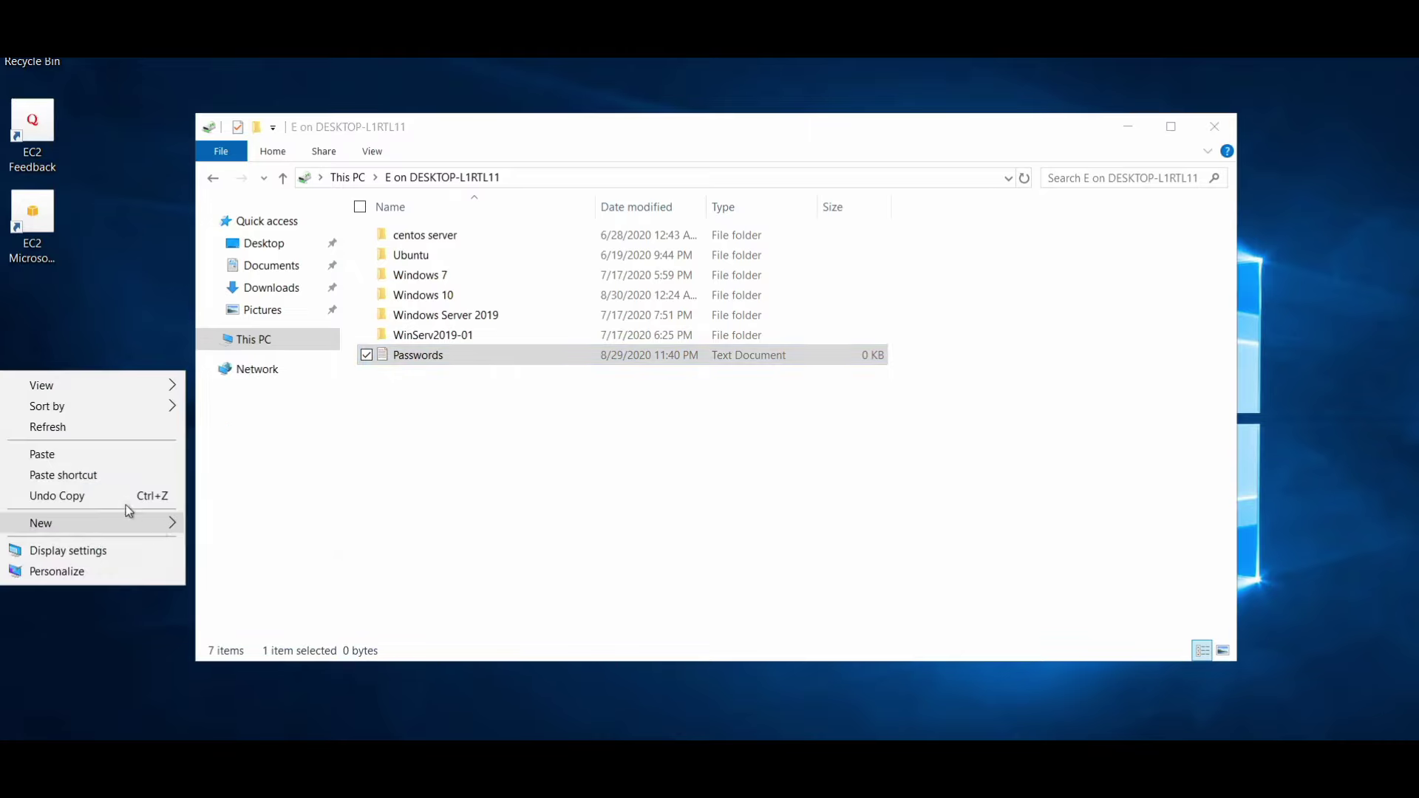
pyautogui.click(77, 454)
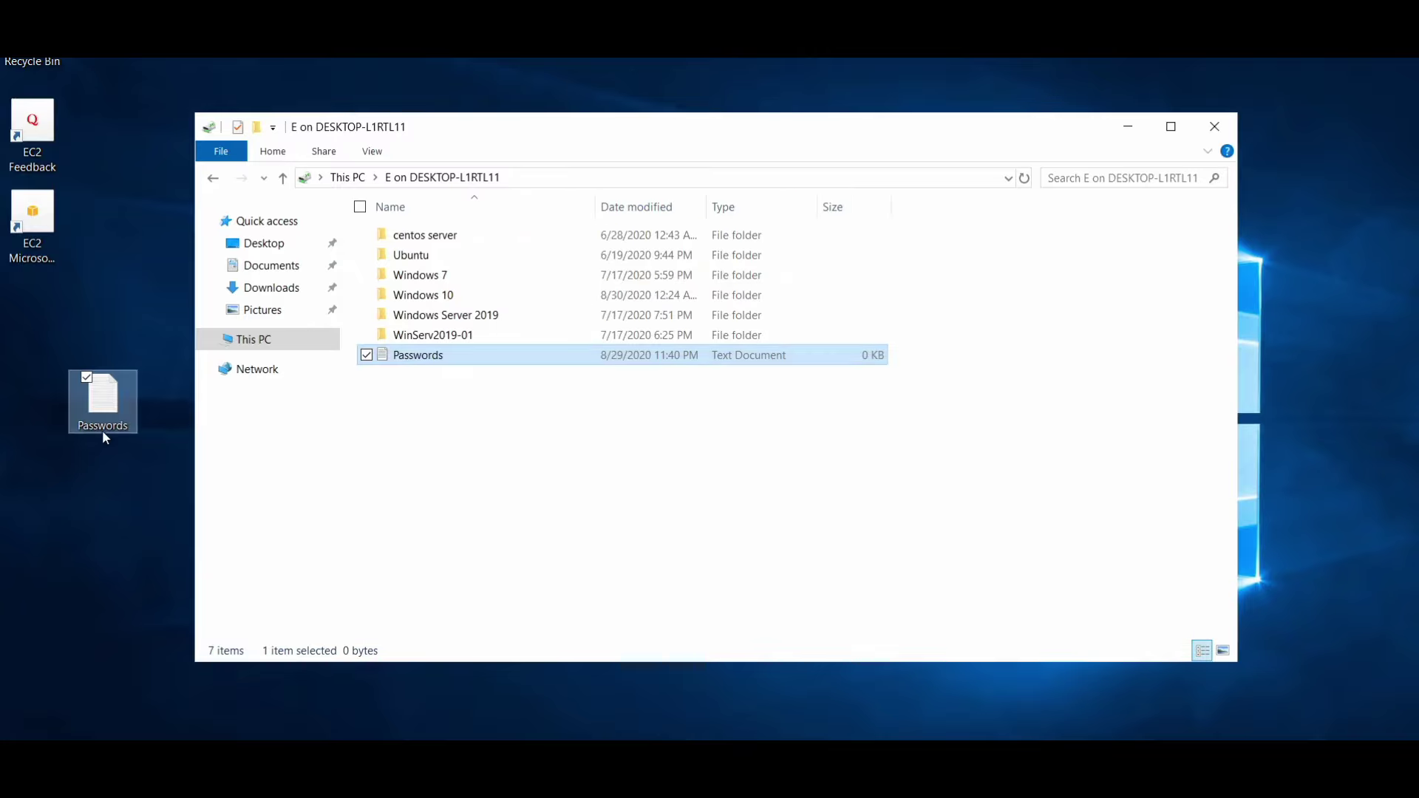
# Open the copied Passwords file in Notepad, see it is empty, and return to File Explorer
pyautogui.click(1127, 126)
pyautogui.moveTo(103, 403); pyautogui.dragTo(136, 64)
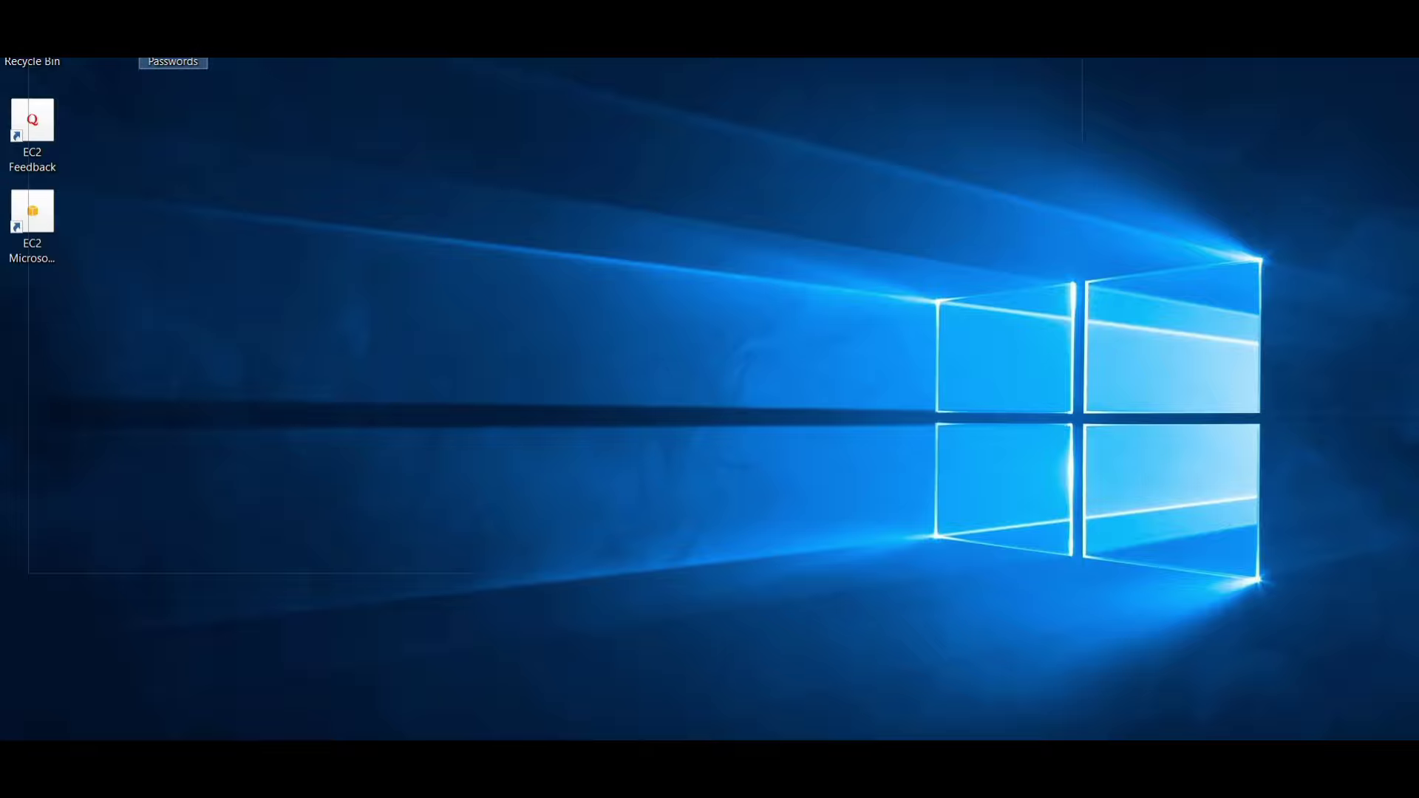
pyautogui.press('Return')
pyautogui.moveTo(620, 49); pyautogui.dragTo(795, 98)
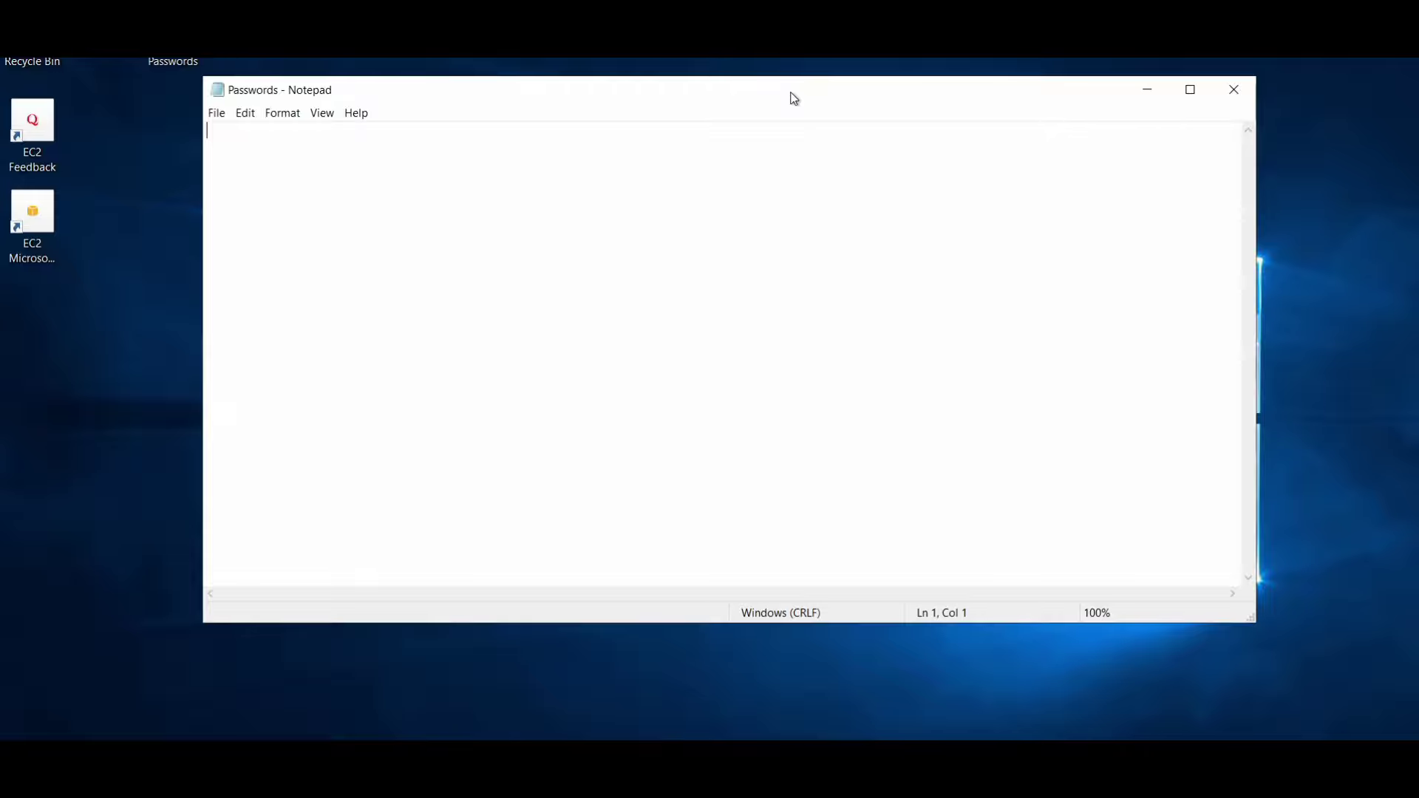
pyautogui.hotkey('alt', 'Tab')
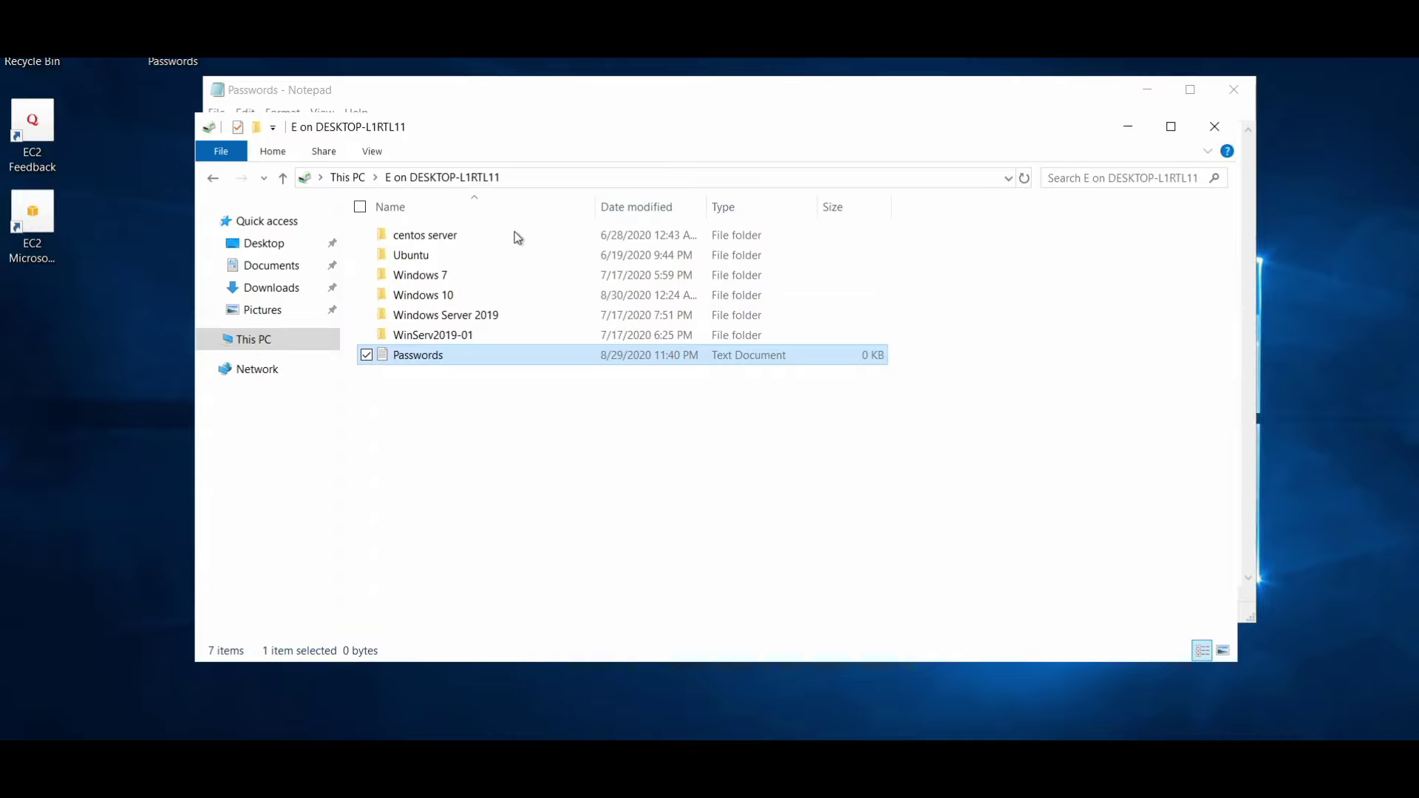
pyautogui.moveTo(529, 90); pyautogui.dragTo(519, 209)
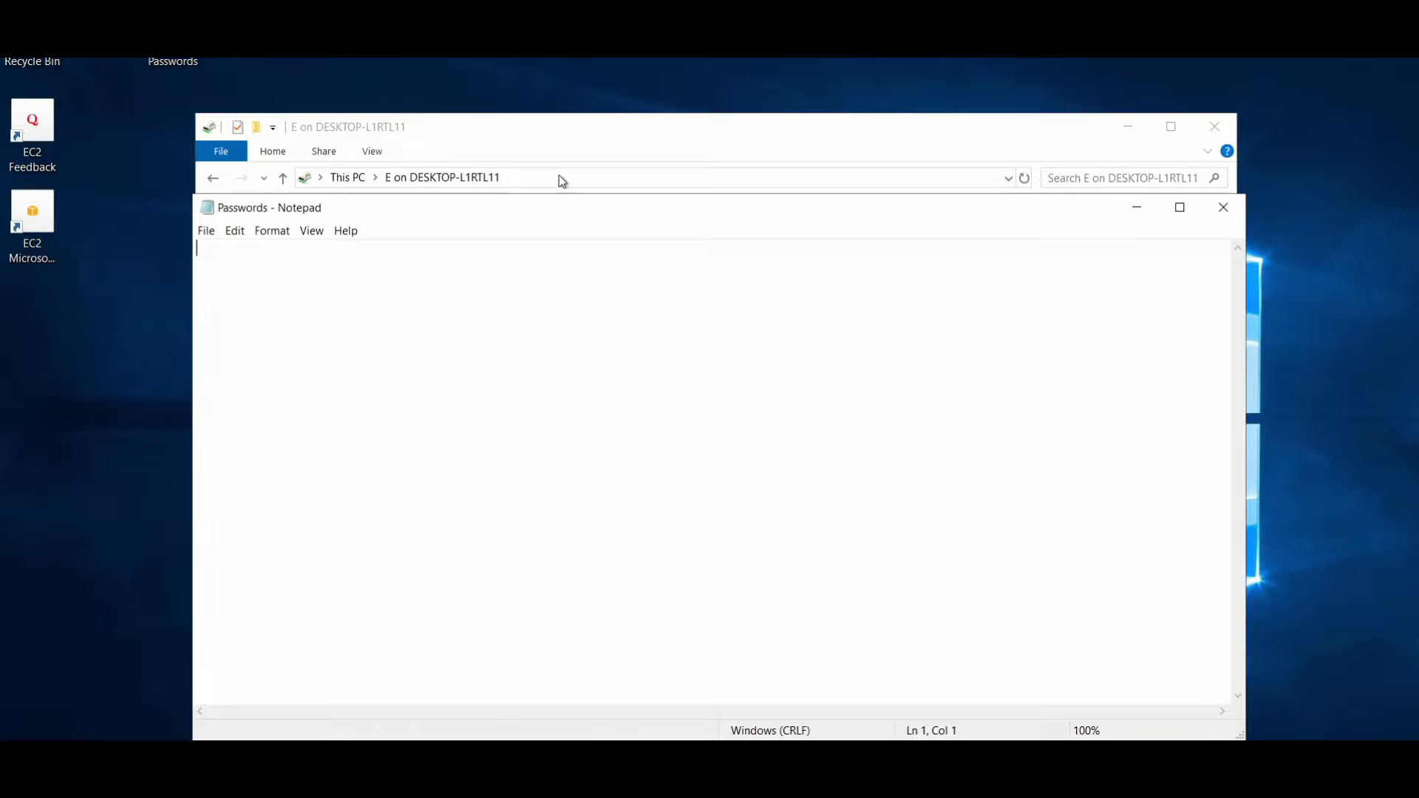
pyautogui.click(682, 144)
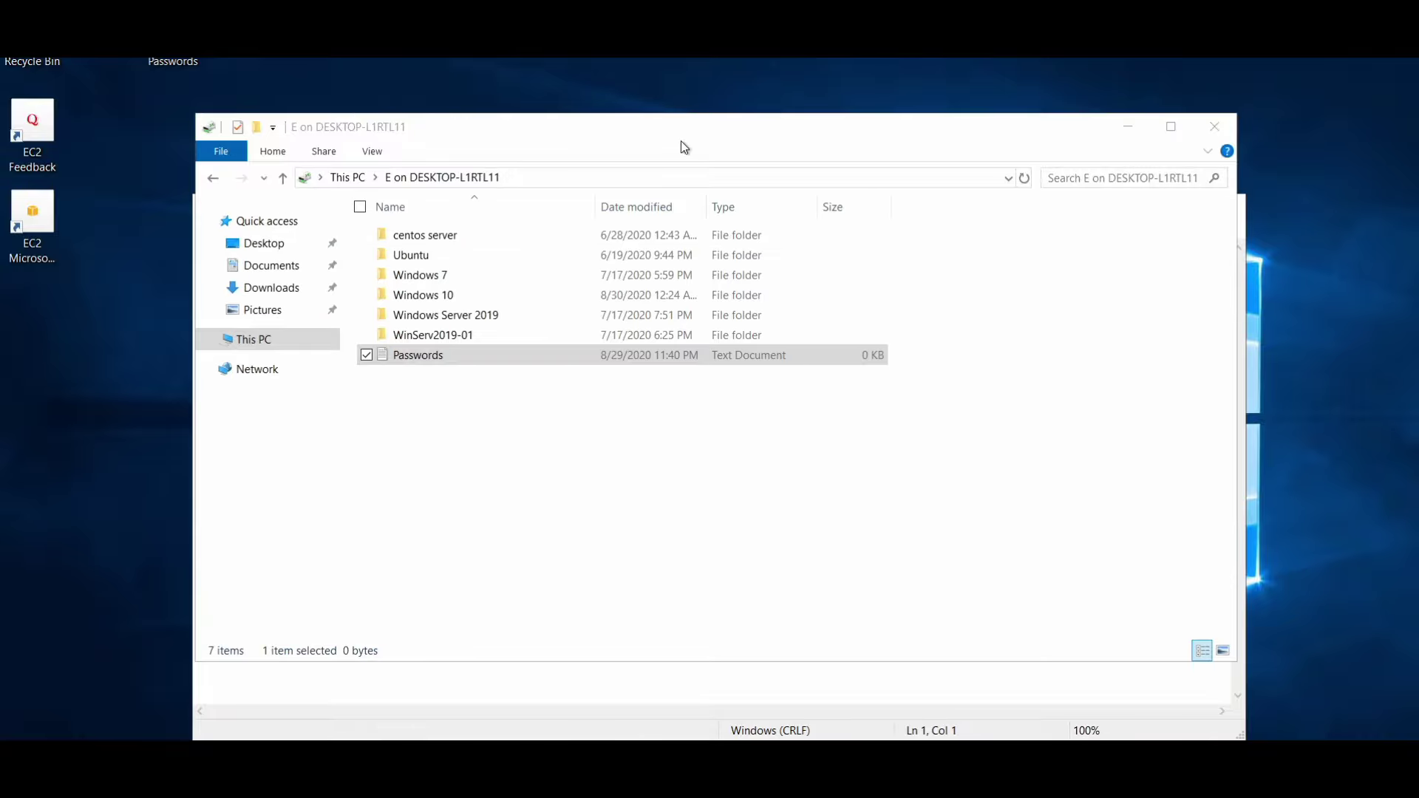